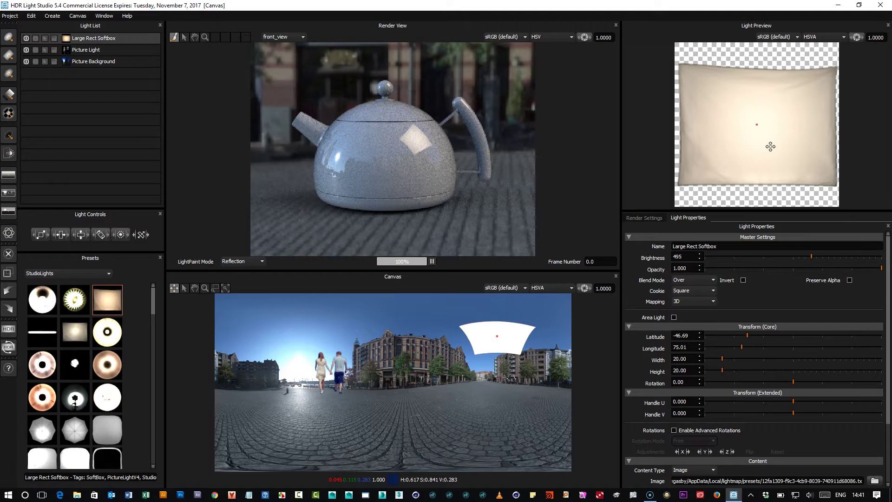
Place the Large Rect Softbox high on the right at latitude -55.31, longitude 76.41
left_click(402, 333)
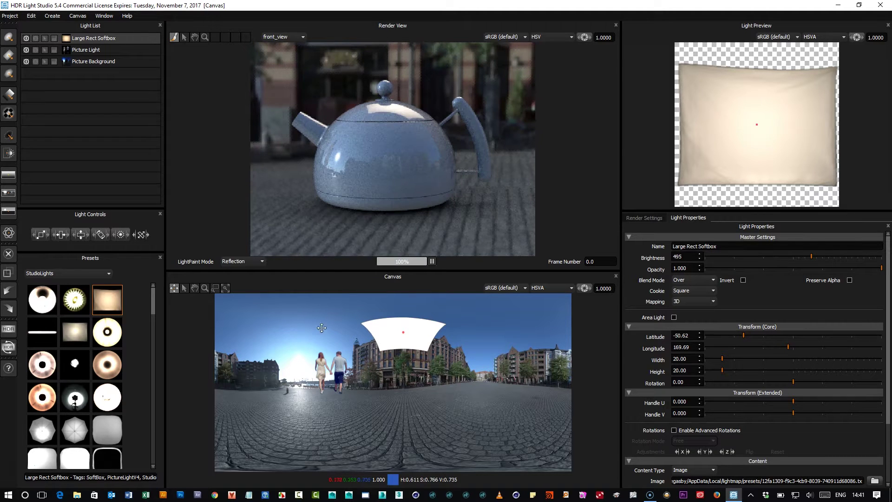
left_click(264, 327)
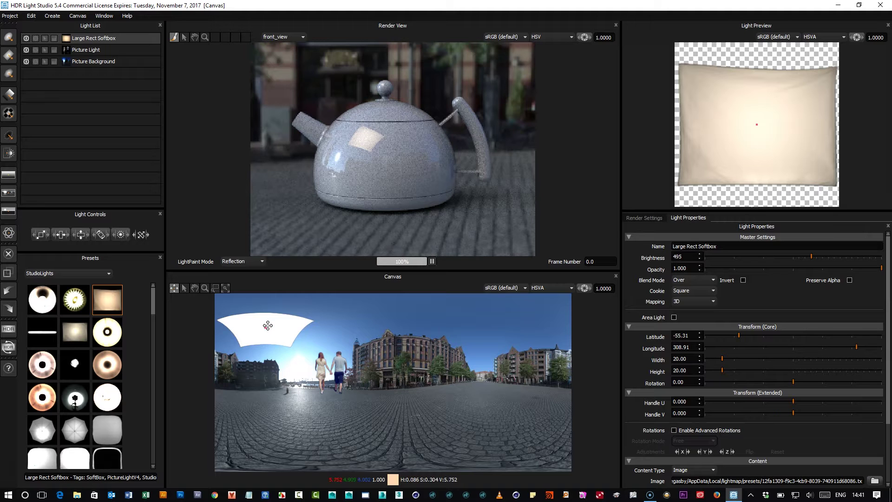
left_click(439, 319)
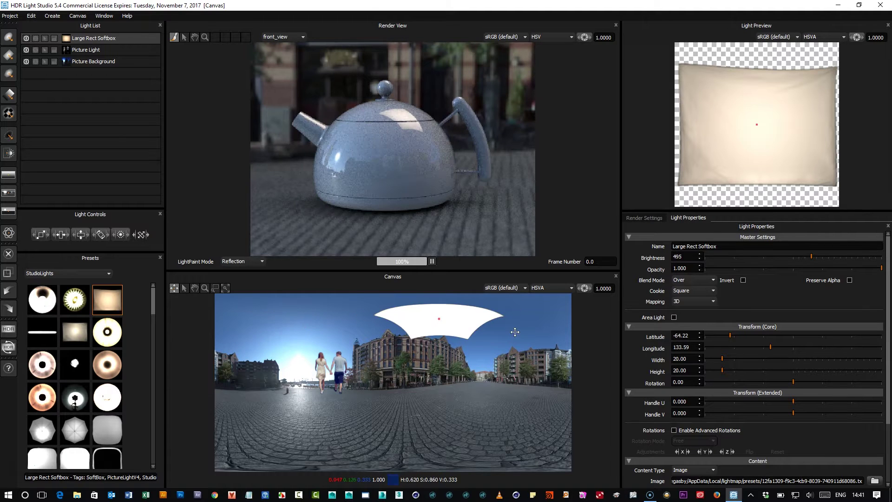
left_click(514, 331)
left_click(341, 328)
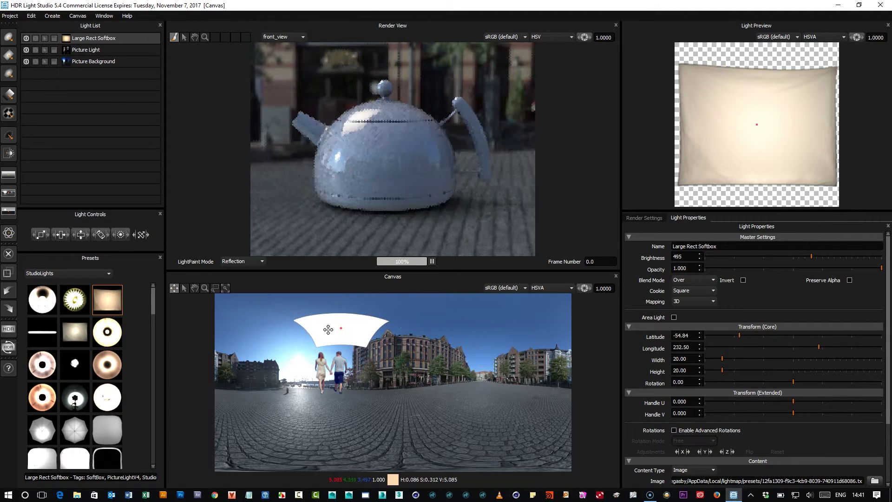
left_click(495, 327)
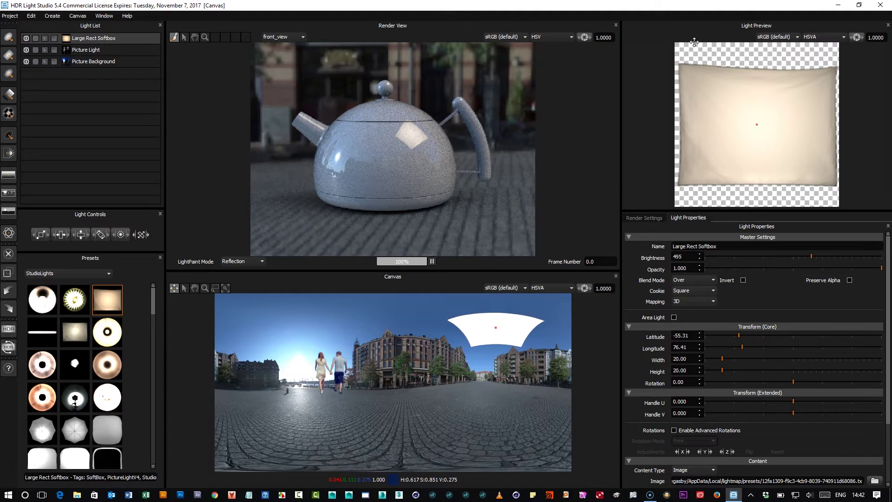
Move the softbox handle to its bottom edge and paint its reflection onto the teapot
left_click_drag(757, 124, 759, 183)
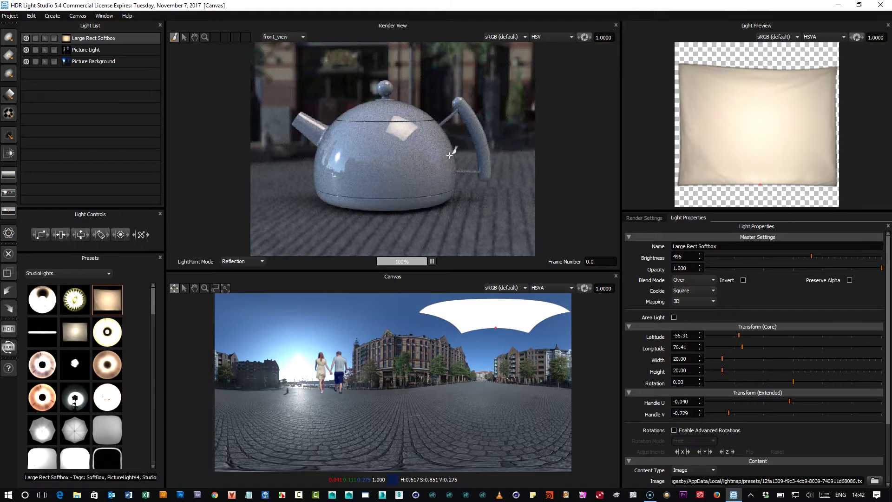
left_click(428, 147)
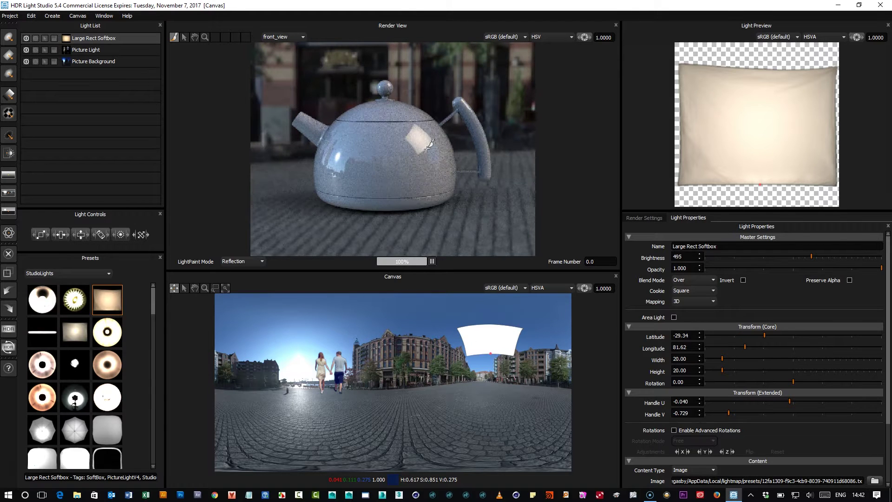
left_click(354, 144)
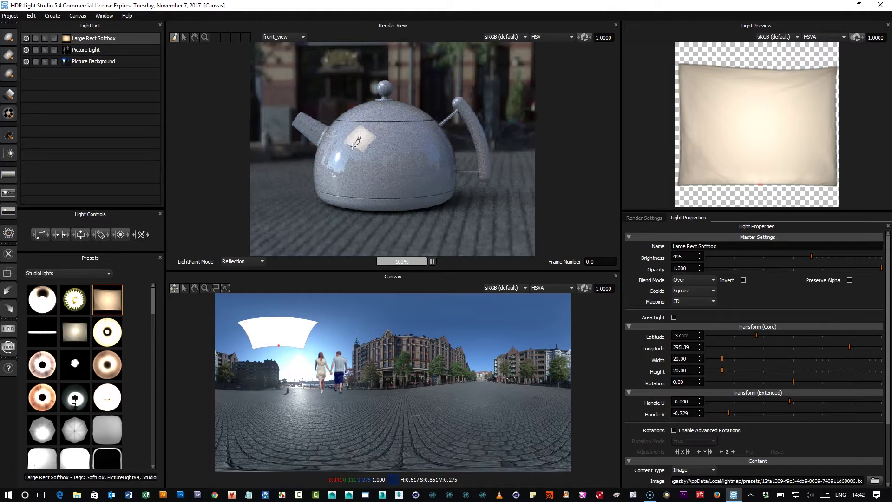
left_click(428, 148)
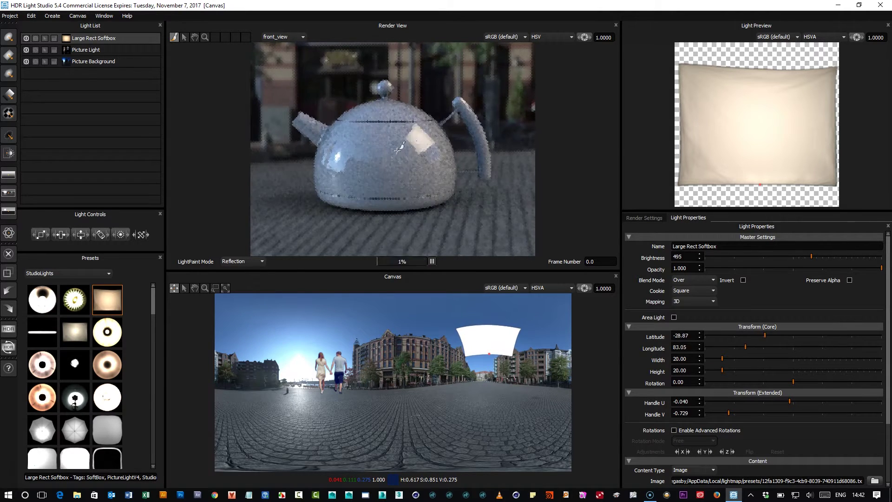
Fine-tune the softbox reflection on the teapot, ending at latitude -37.13, longitude 287.93
left_click(420, 139)
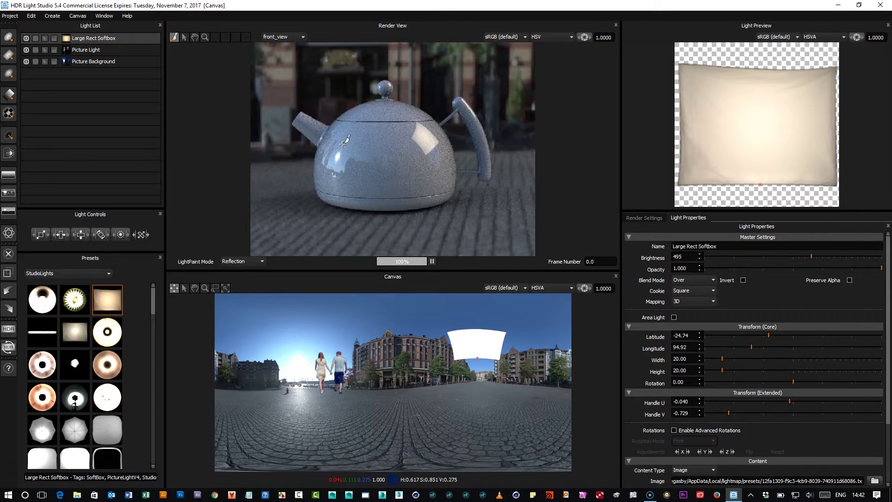
left_click(356, 139)
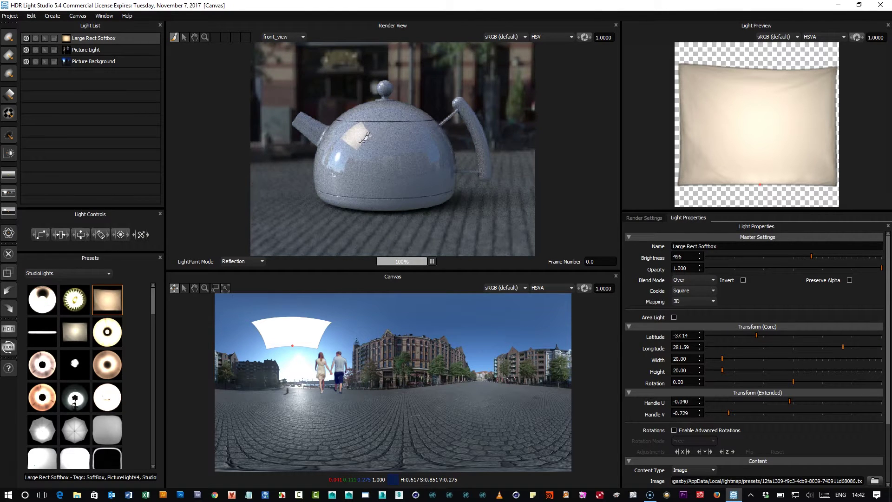
left_click(364, 137)
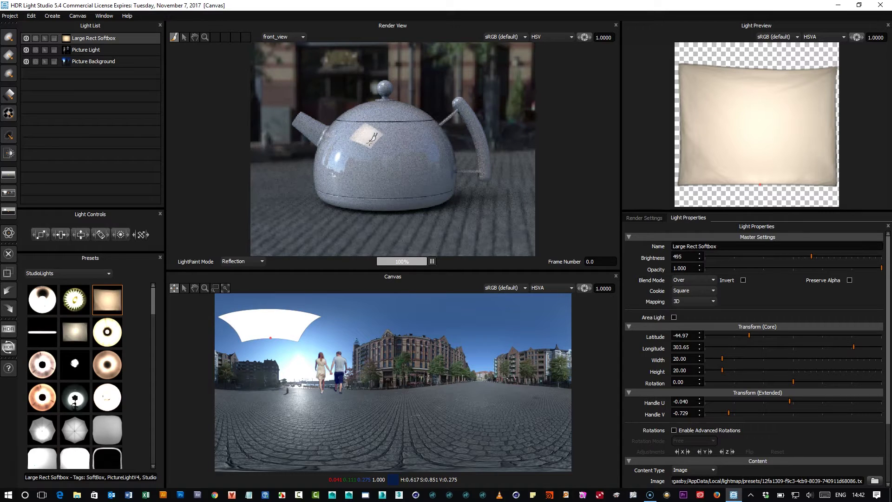
left_click(352, 143)
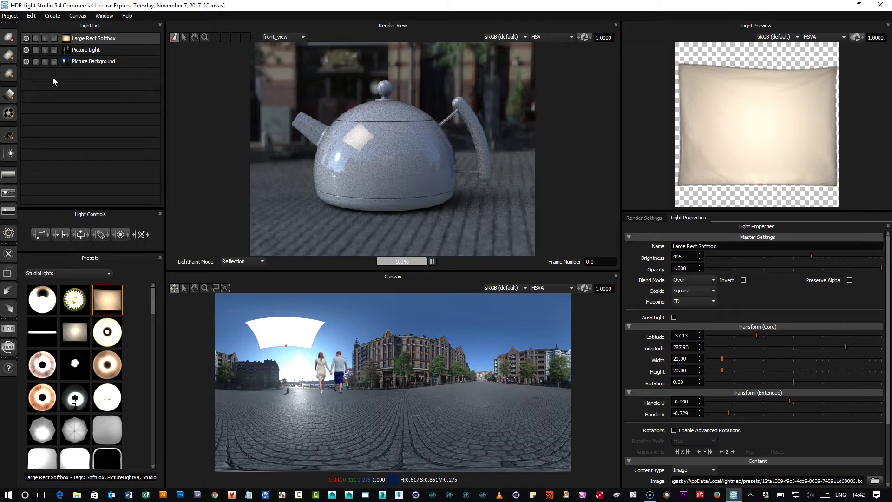
Select the people Picture Light and shift it to a new spot on the canvas
left_click(96, 54)
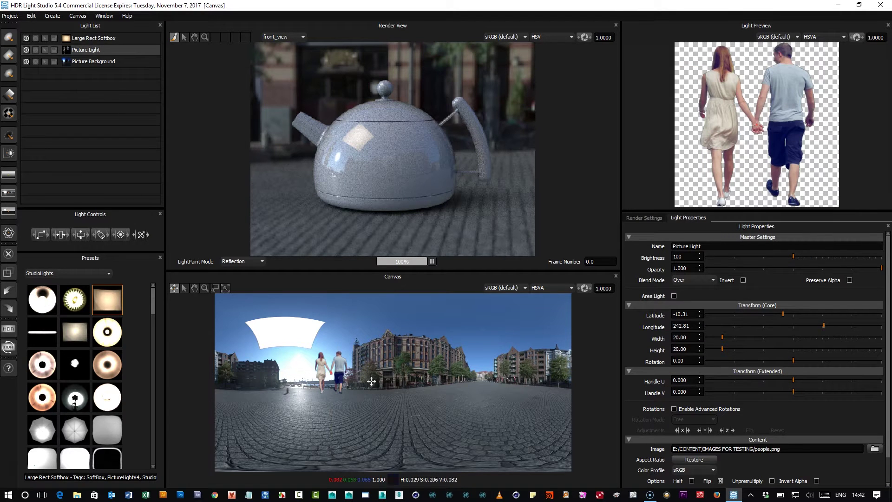
left_click(473, 372)
mouse_move(473, 371)
left_mouse_down()
mouse_move(457, 363)
mouse_move(475, 356)
left_mouse_up()
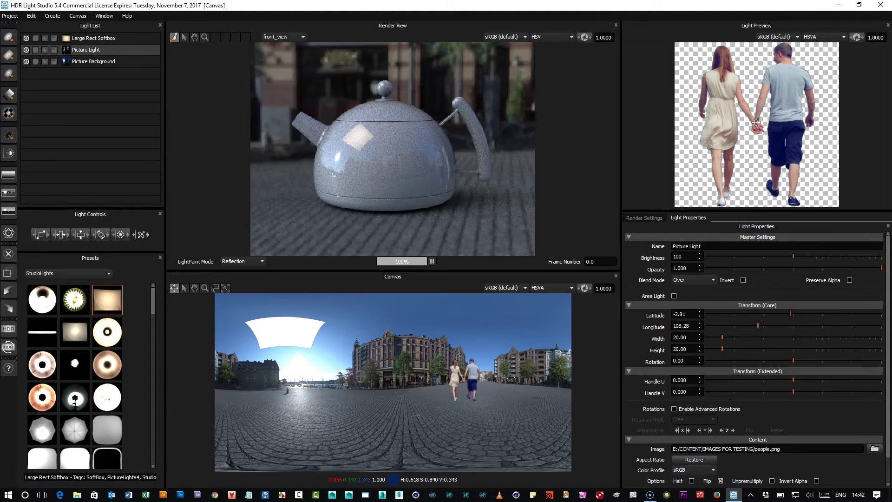
Move the people light's handle to its top and reposition it at latitude -17.81, longitude 82.50
left_click_drag(756, 125, 783, 45)
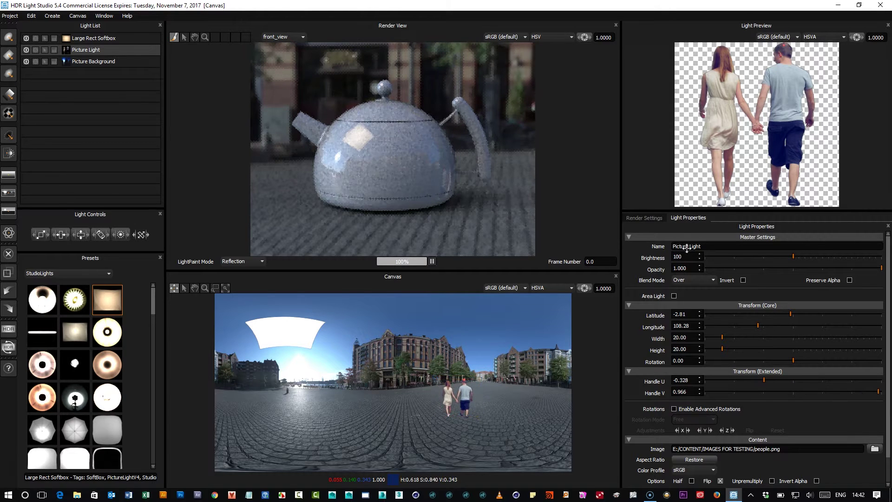
left_click(344, 373)
left_click_drag(344, 373, 489, 365)
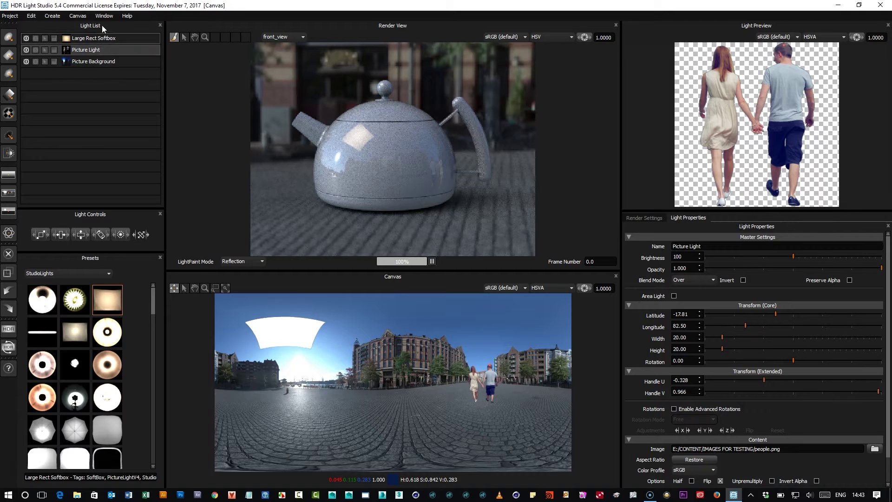
Reset the market place background's handles, set Handle U to 0.516, and lower preview exposure
left_click(93, 61)
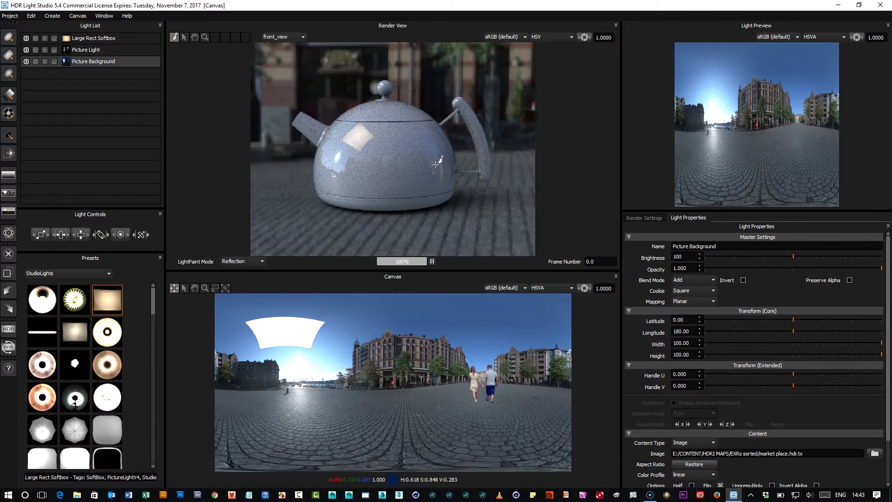
left_click_drag(789, 100, 766, 120)
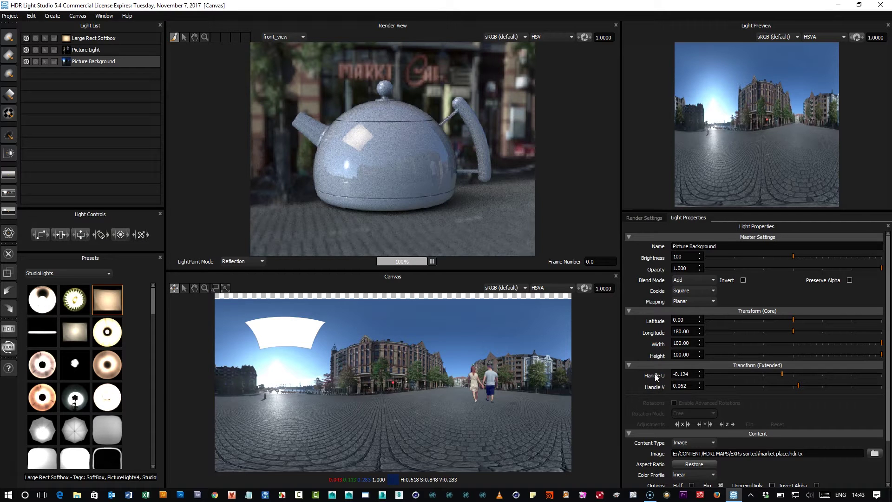
double_click(656, 378)
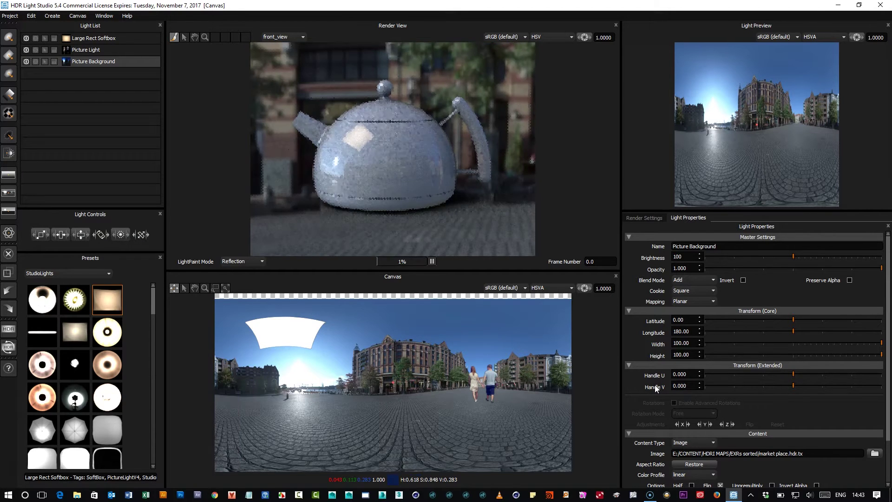
double_click(655, 387)
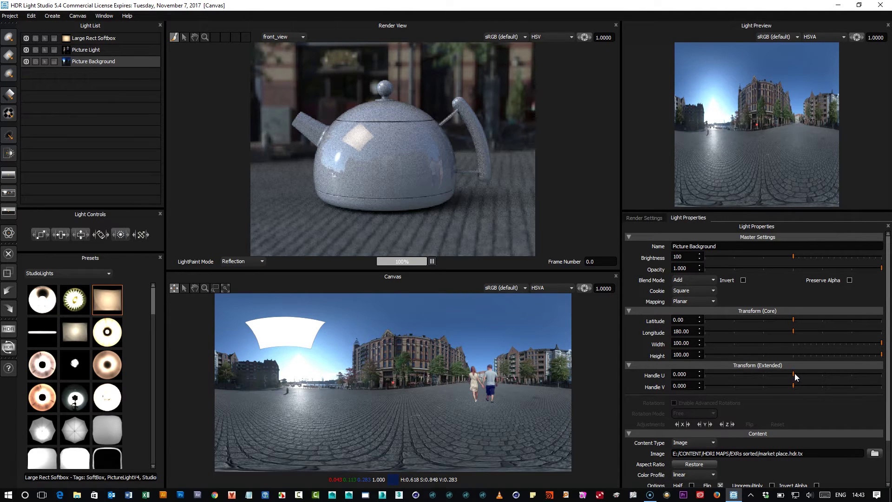
mouse_move(793, 373)
left_mouse_down()
mouse_move(781, 372)
mouse_move(808, 370)
left_mouse_up()
mouse_move(856, 37)
left_mouse_down()
mouse_move(842, 41)
mouse_move(851, 40)
left_mouse_up()
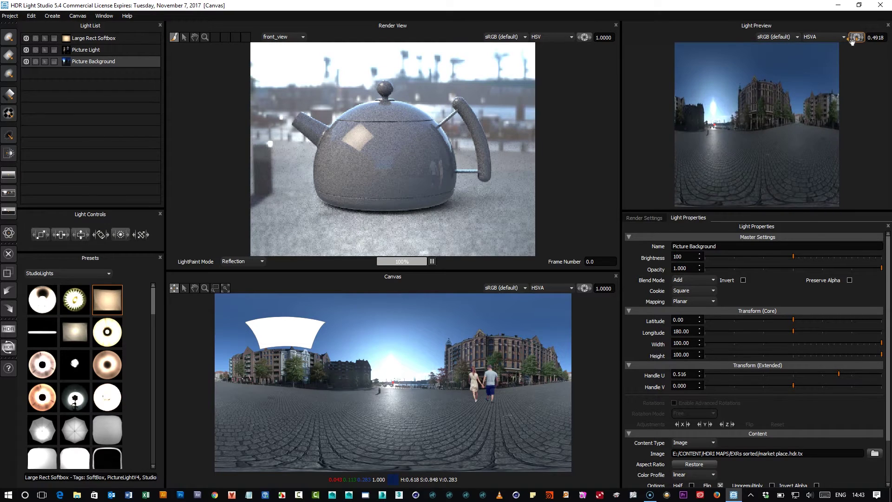
Turn the background to longitude 83.98 by painting on the teapot, with latitude reset to 0
left_click(424, 143)
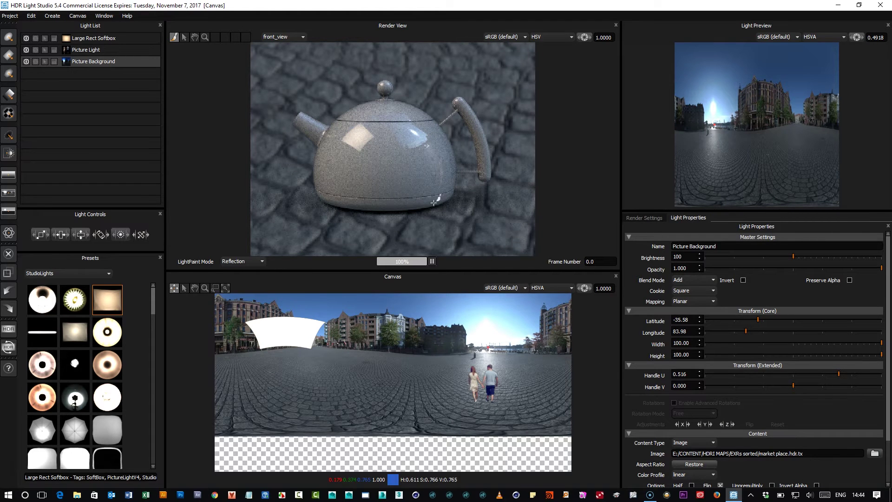
double_click(655, 321)
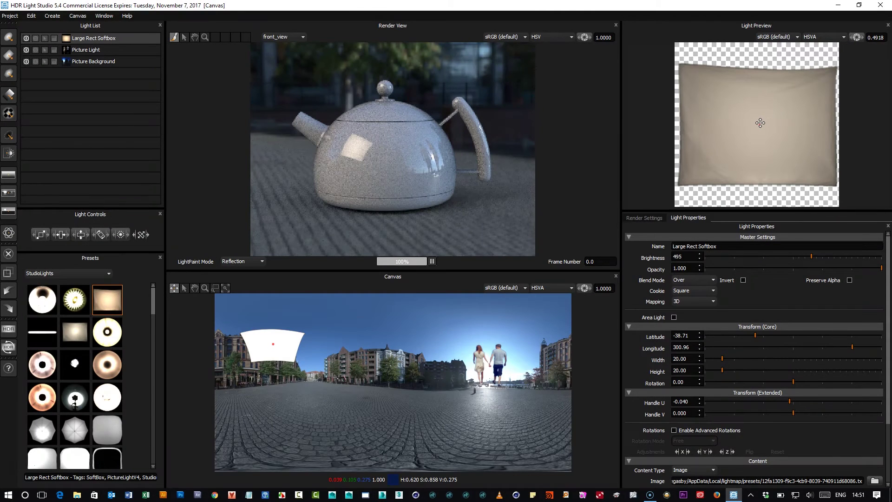
Reposition the Large Rect Softbox handle and rotate the softbox to -115.58 degrees
left_click_drag(760, 123, 758, 183)
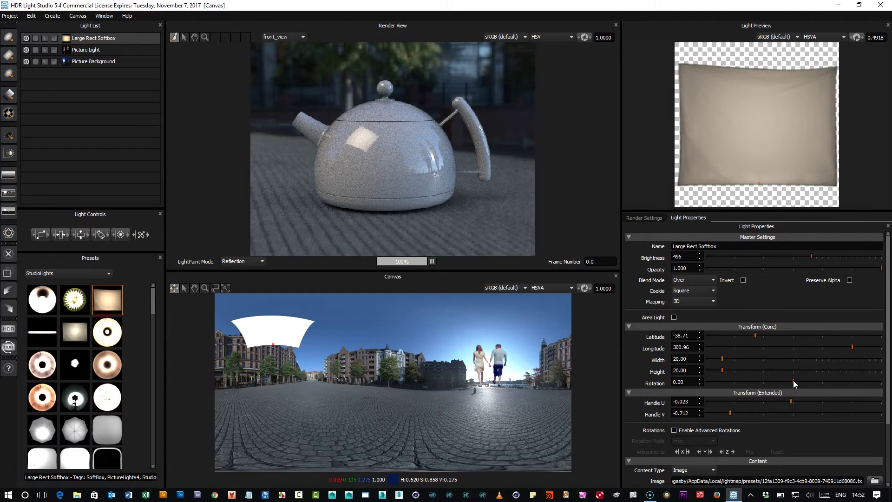
left_click_drag(793, 381, 737, 384)
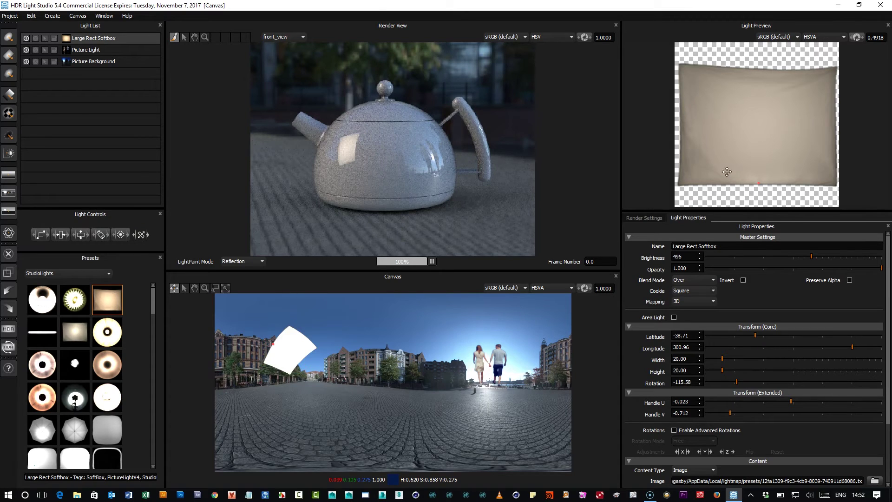
left_click_drag(757, 182, 757, 125)
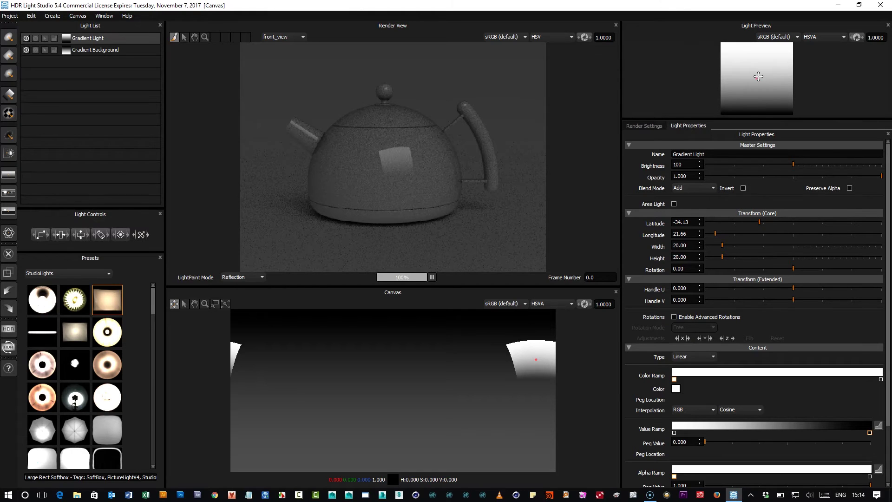
Paint the gradient light's highlight on the teapot and move its handle to the top edge
left_click_drag(427, 137, 420, 143)
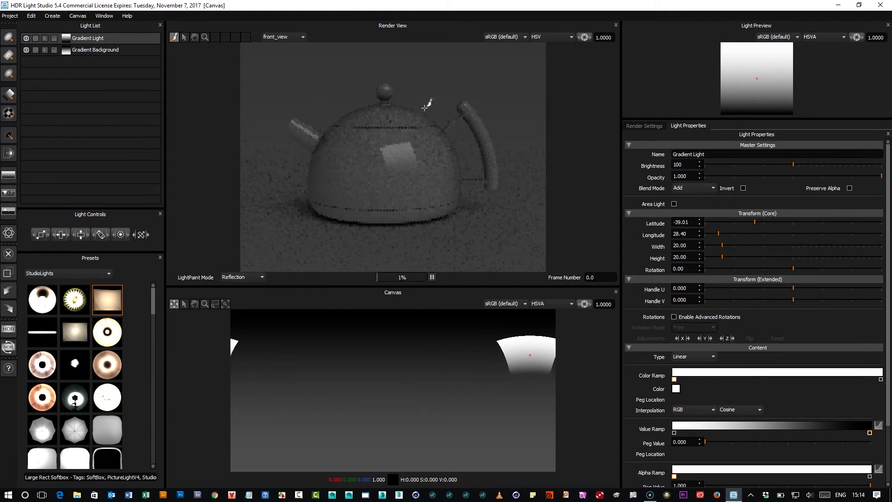
left_click_drag(757, 77, 756, 67)
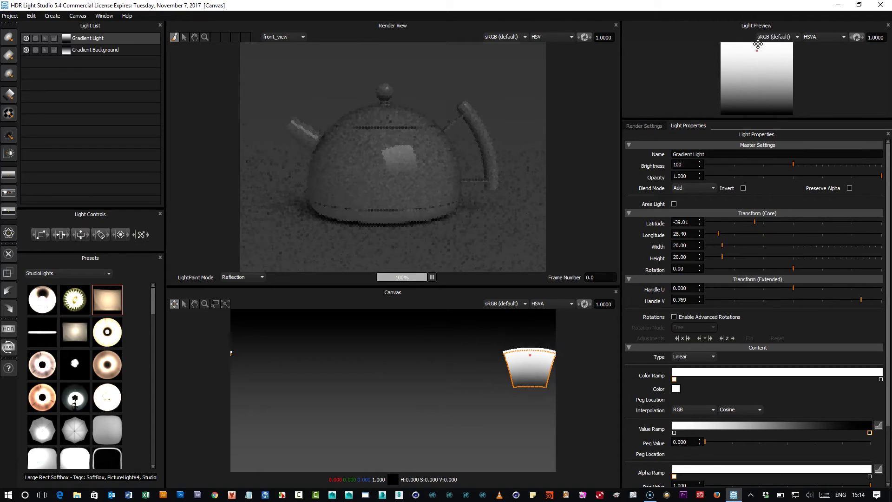
left_click_drag(758, 44, 760, 42)
left_click_drag(397, 151, 395, 158)
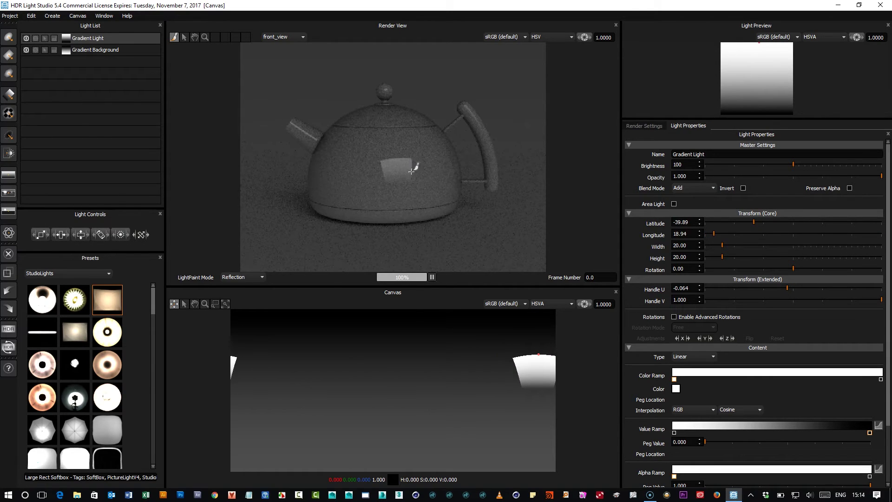
Rotate the gradient light to 139.26°, refine the highlight, and double brightness to 200
left_click_drag(794, 268, 704, 268)
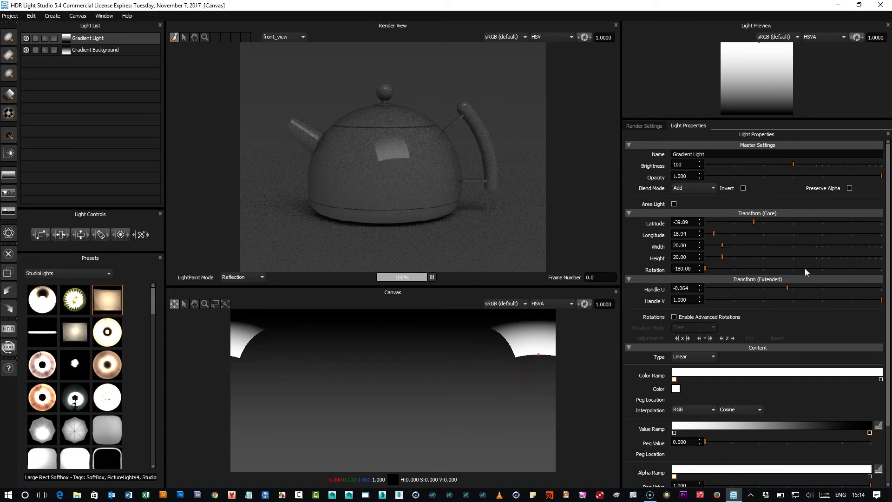
left_click(837, 268)
left_click_drag(837, 268, 860, 268)
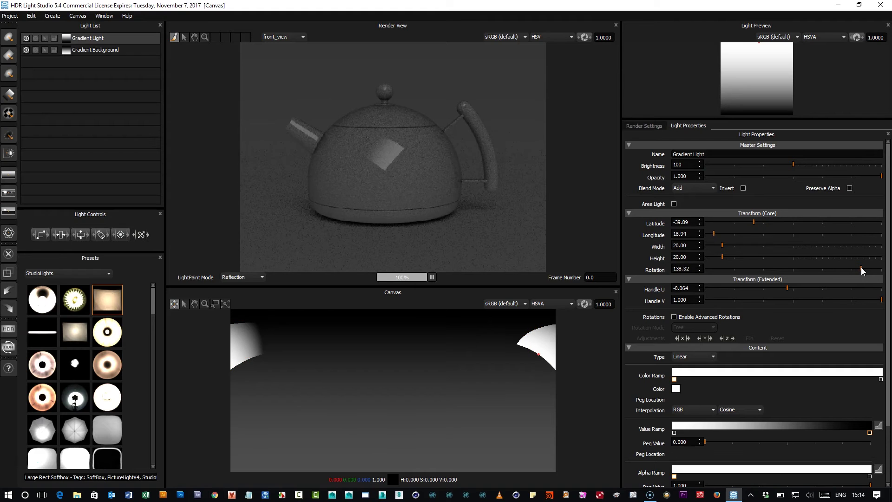
left_click(390, 161)
left_click_drag(390, 161, 382, 161)
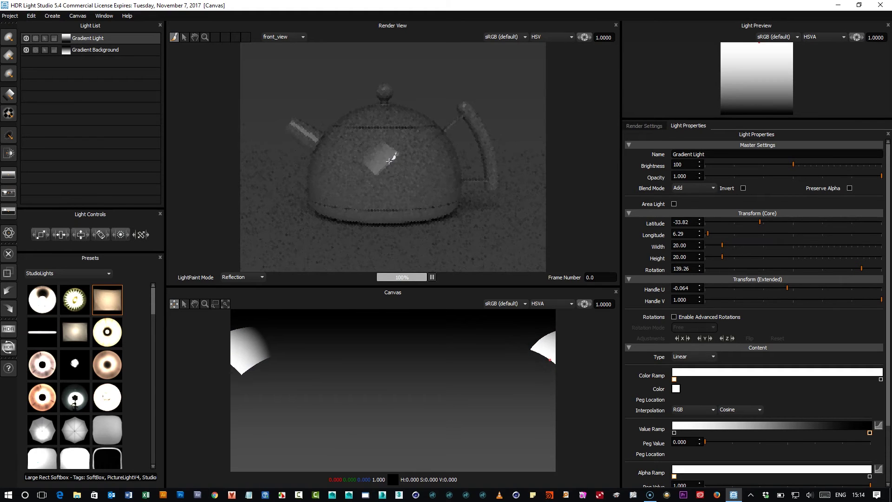
left_click(799, 164)
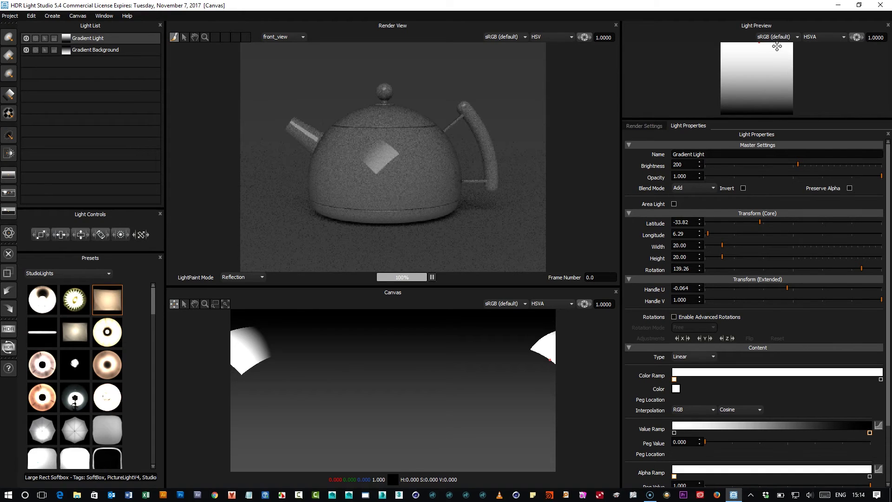
Set the light's pivot to its left edge and scale it to 58×58 on the teapot
left_click_drag(776, 46, 730, 76)
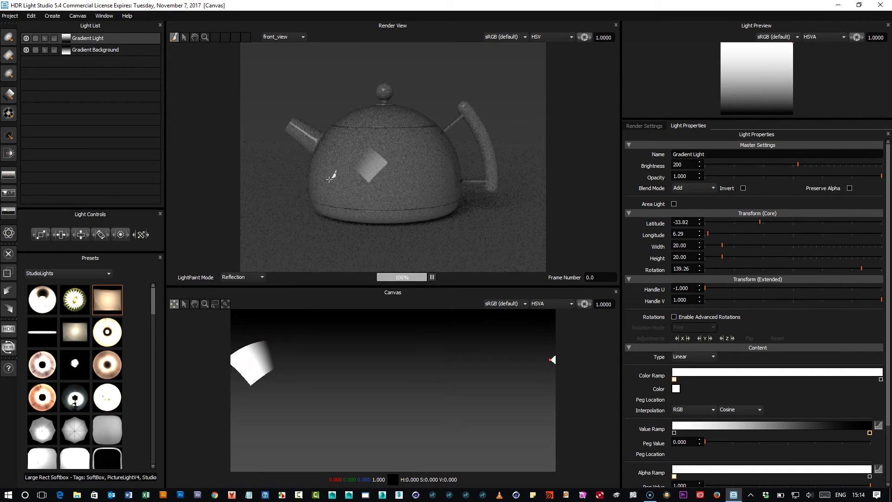
left_click_drag(370, 177, 391, 153)
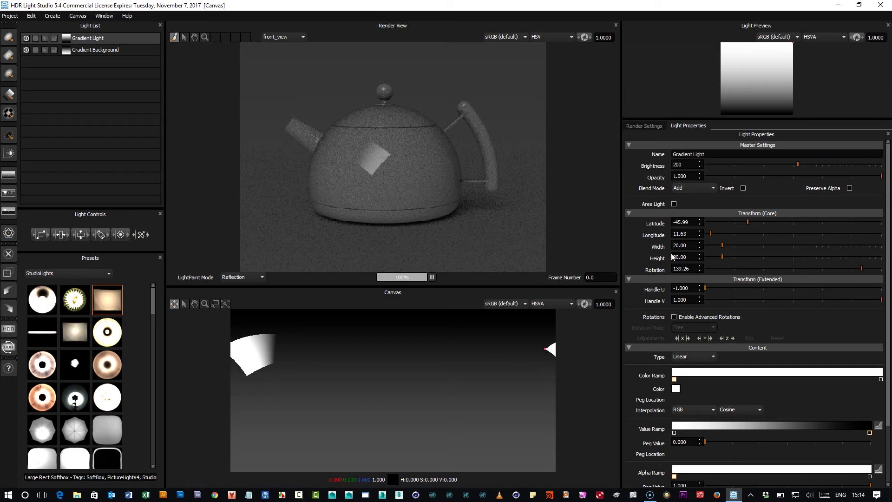
mouse_move(40, 234)
left_mouse_down()
mouse_move(68, 238)
mouse_move(49, 251)
mouse_move(53, 239)
mouse_move(65, 249)
mouse_move(52, 238)
left_mouse_up()
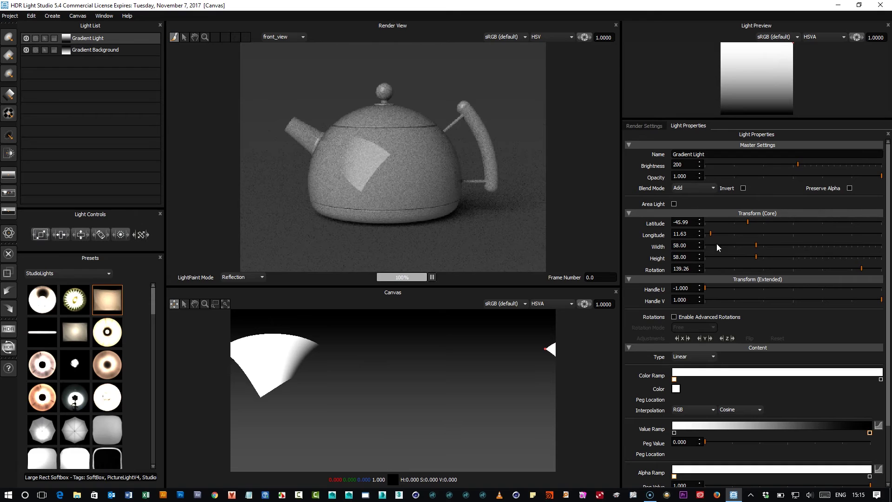
Reset the light's Handle U to 0 and repaint it on the teapot
left_click(789, 287)
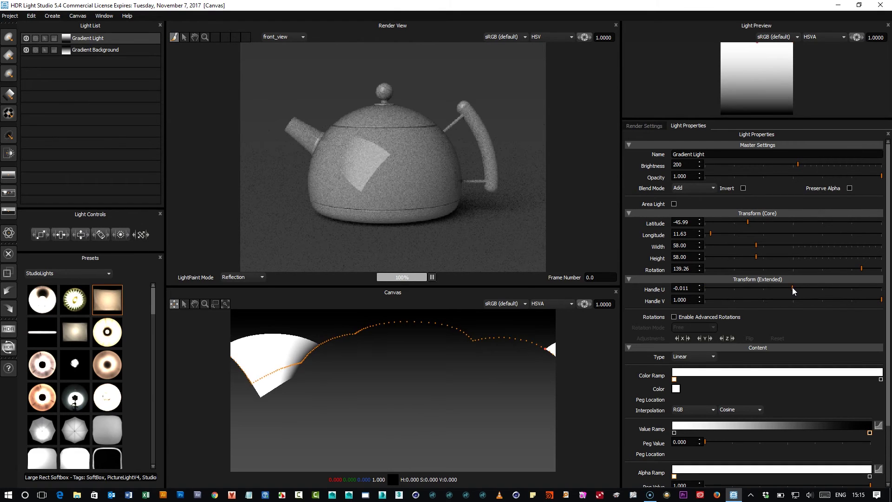
double_click(658, 288)
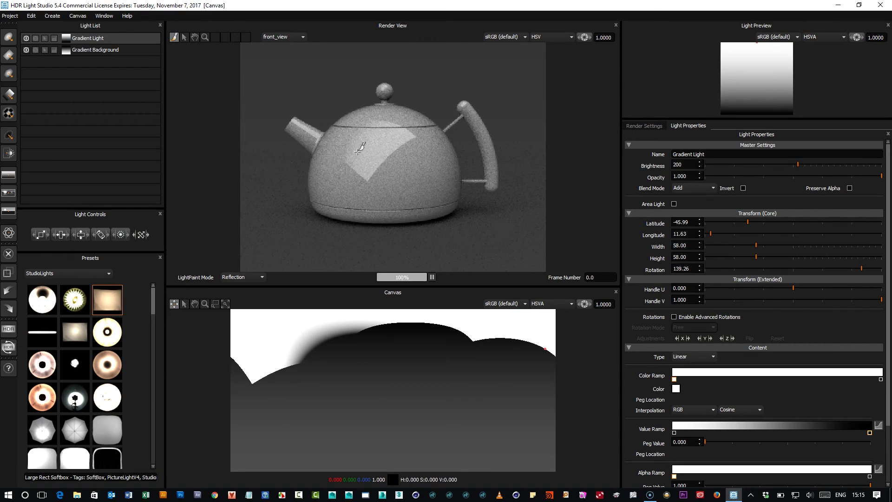
left_click_drag(385, 159, 386, 161)
Scale the gradient light up to 179.50 and dim its brightness to 87
left_click_drag(41, 234, 99, 234)
left_click_drag(40, 235, 181, 239)
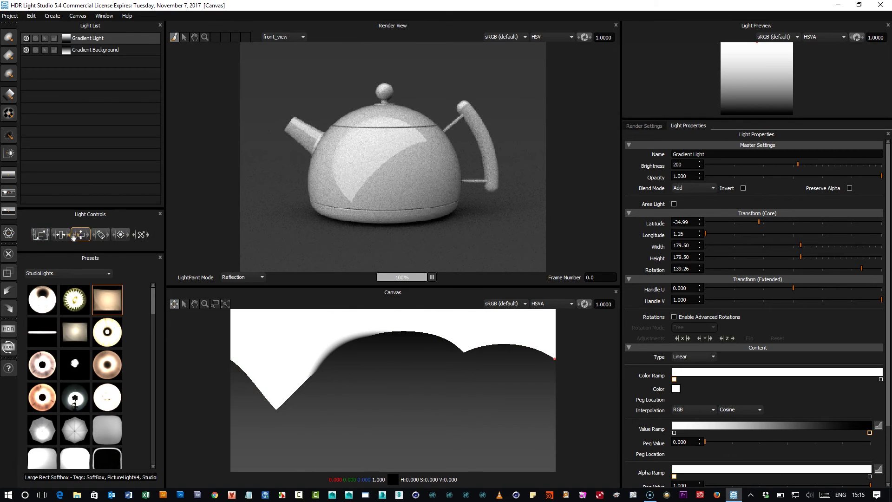
left_click_drag(785, 164, 782, 164)
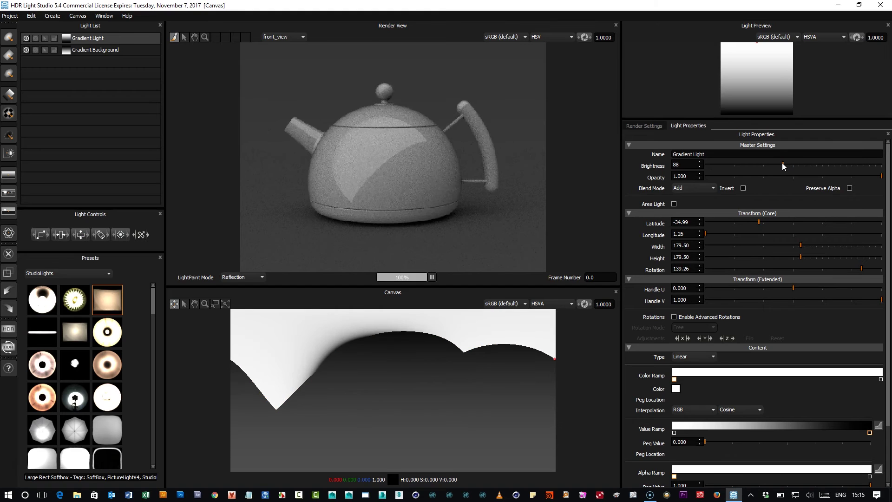
Add a value ramp peg at 0.300 pulled down to 0.294, with Bezier smoothing
left_click(878, 425)
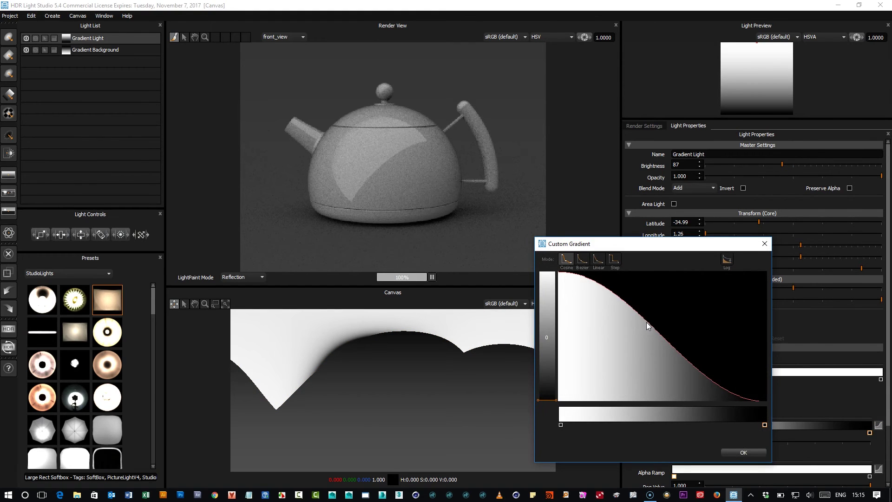
left_click(646, 322)
left_click_drag(647, 322, 620, 361)
left_click(581, 262)
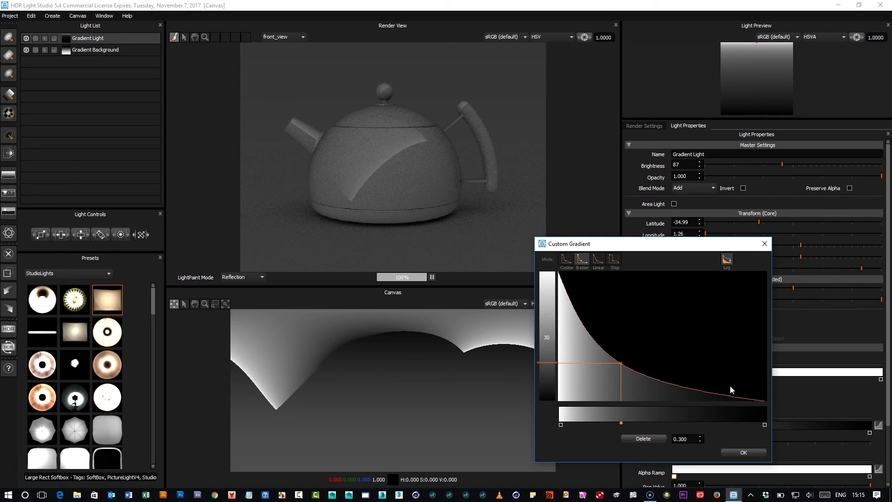
left_click(743, 451)
left_click(739, 450)
Raise the Gradient Light to brightness 210, LightPaint it across the teapot, and set rotation 131.68°, height 94.74
left_click(796, 164)
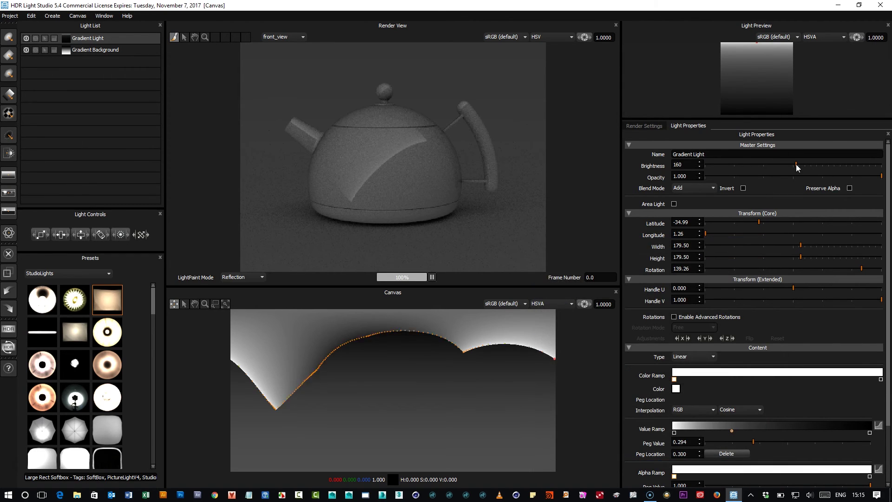
left_click_drag(796, 163, 798, 164)
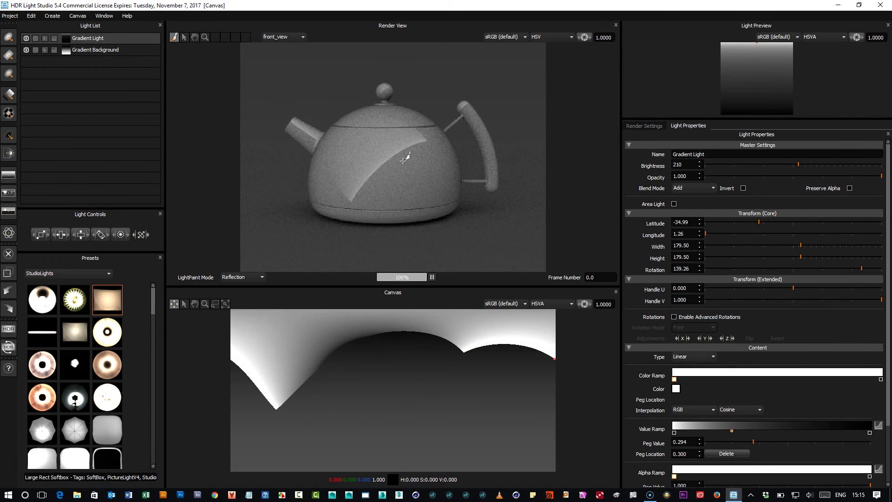
left_click_drag(385, 157, 380, 154)
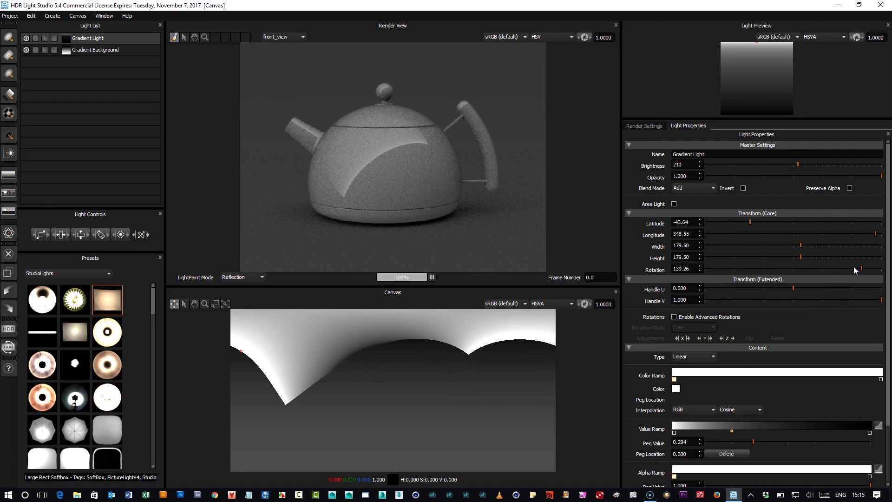
left_click_drag(861, 268, 857, 268)
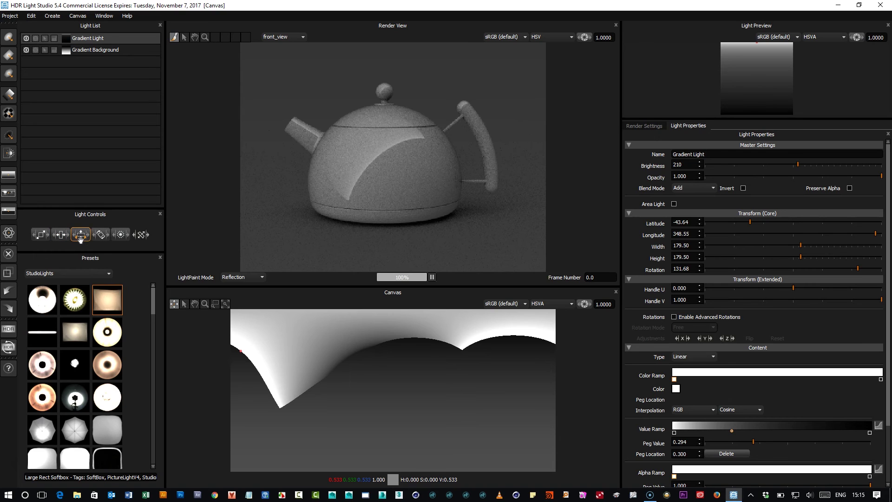
mouse_move(771, 256)
left_mouse_down()
mouse_move(715, 254)
mouse_move(787, 255)
left_mouse_up()
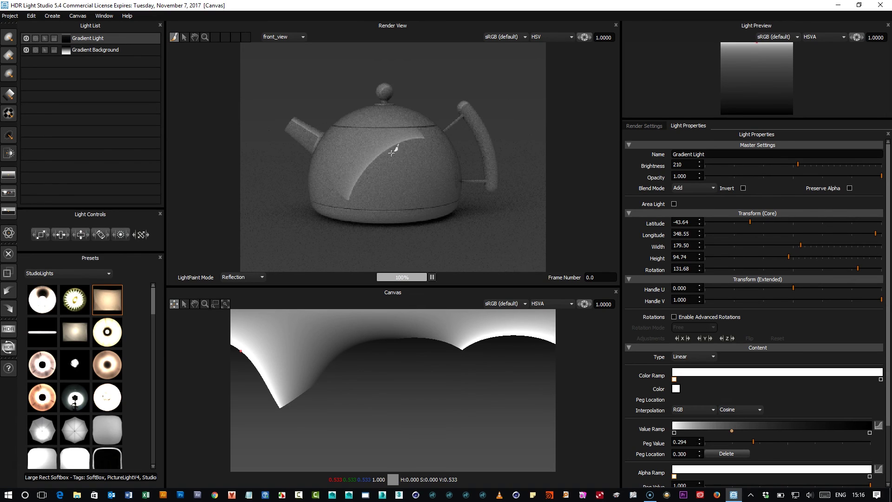
Place the Gradient Light on the teapot's lower body and reset its rotation to zero
left_click(409, 159)
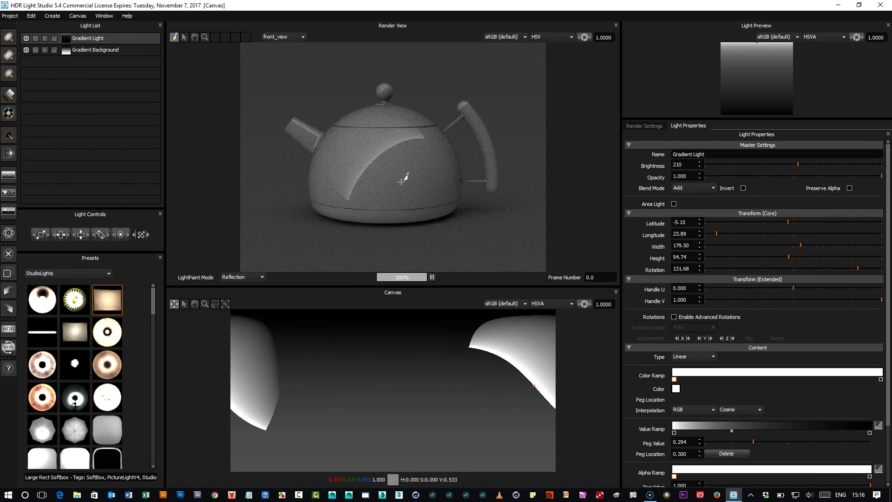
double_click(657, 270)
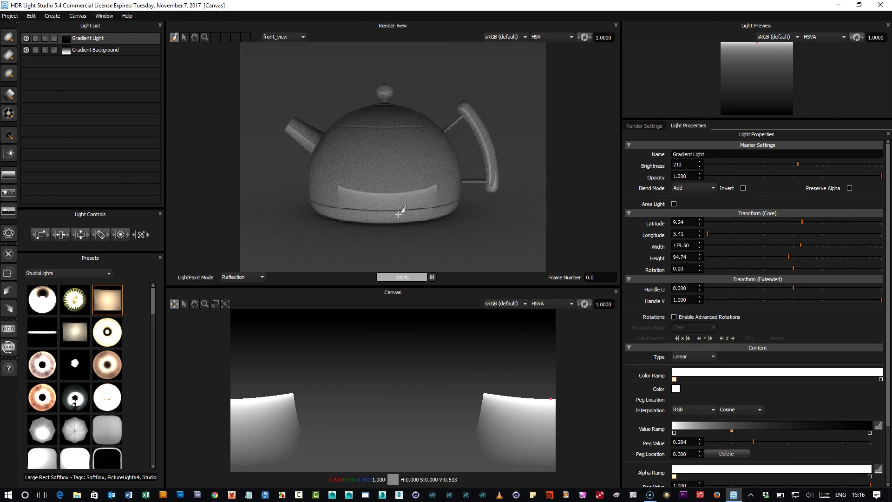
left_click(385, 193)
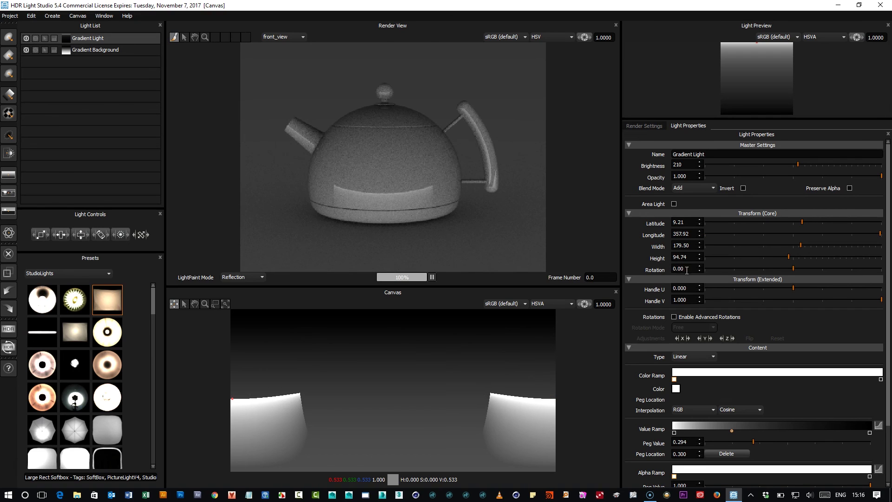
Rotate the light to -180°, centre the band on the teapot's front, and set brightness 360, height 180.53
left_click_drag(717, 270, 684, 266)
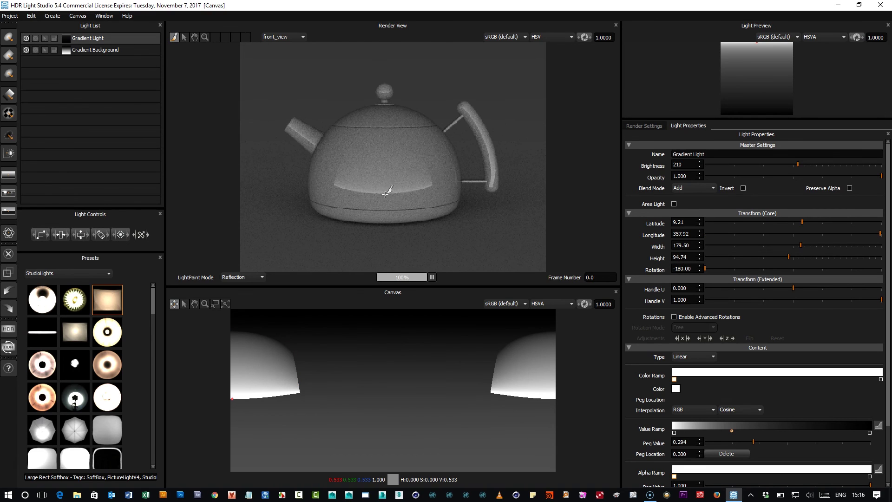
left_click_drag(386, 194, 363, 184)
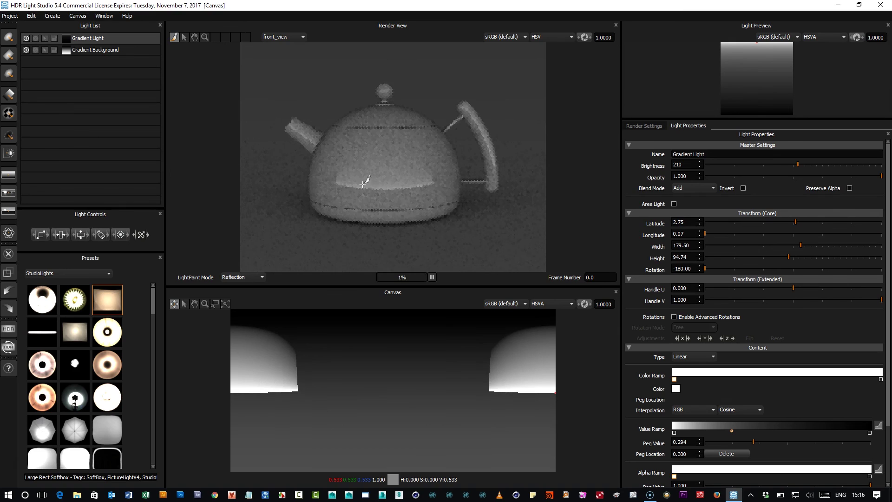
left_click(804, 164)
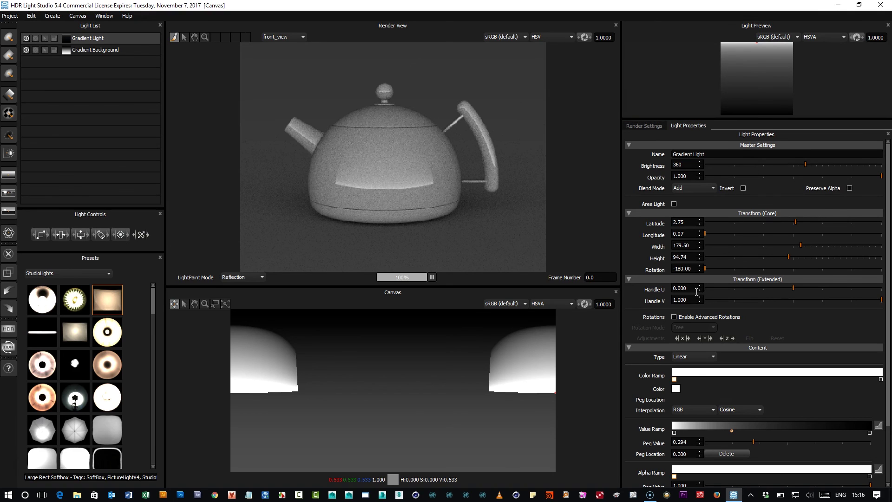
mouse_move(788, 257)
left_mouse_down()
mouse_move(720, 255)
mouse_move(800, 257)
left_mouse_up()
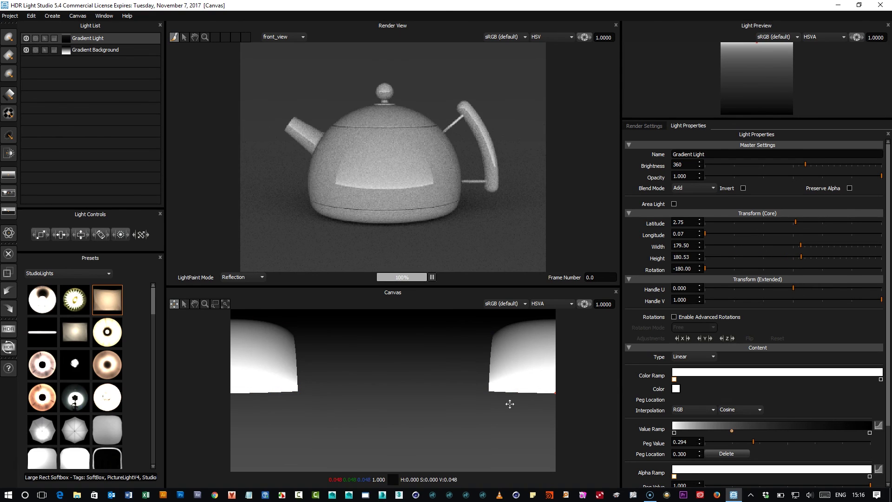